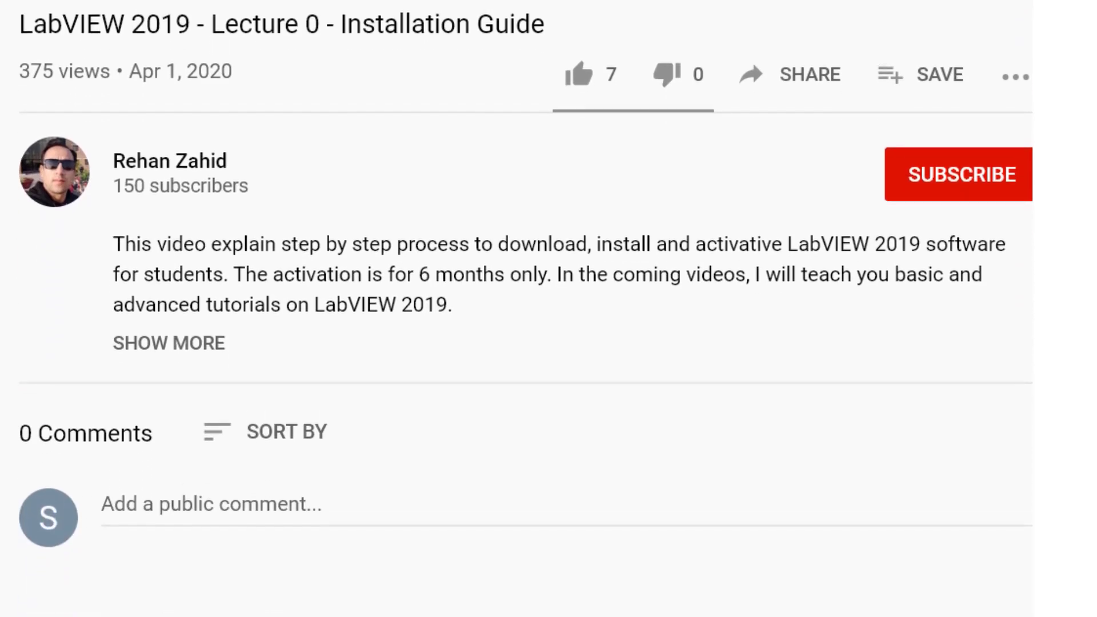
- Like the LabVIEW 2019 installation video, subscribe to its channel, and open the bell's notification options
{"action": "left_click", "coordinate": [578, 70]}
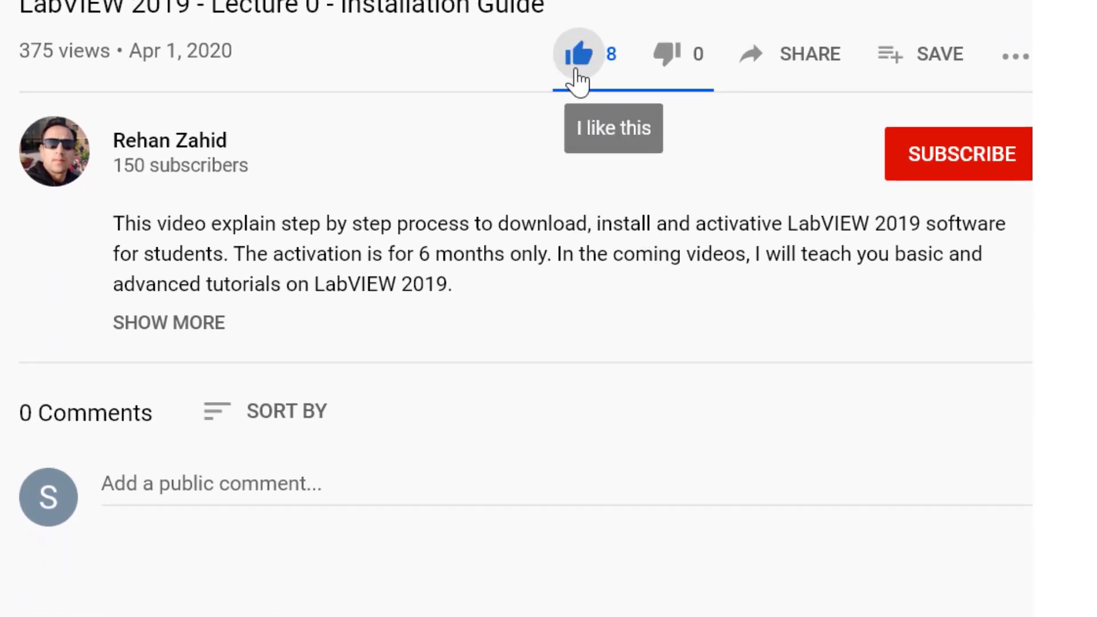
{"action": "left_click", "coordinate": [980, 152]}
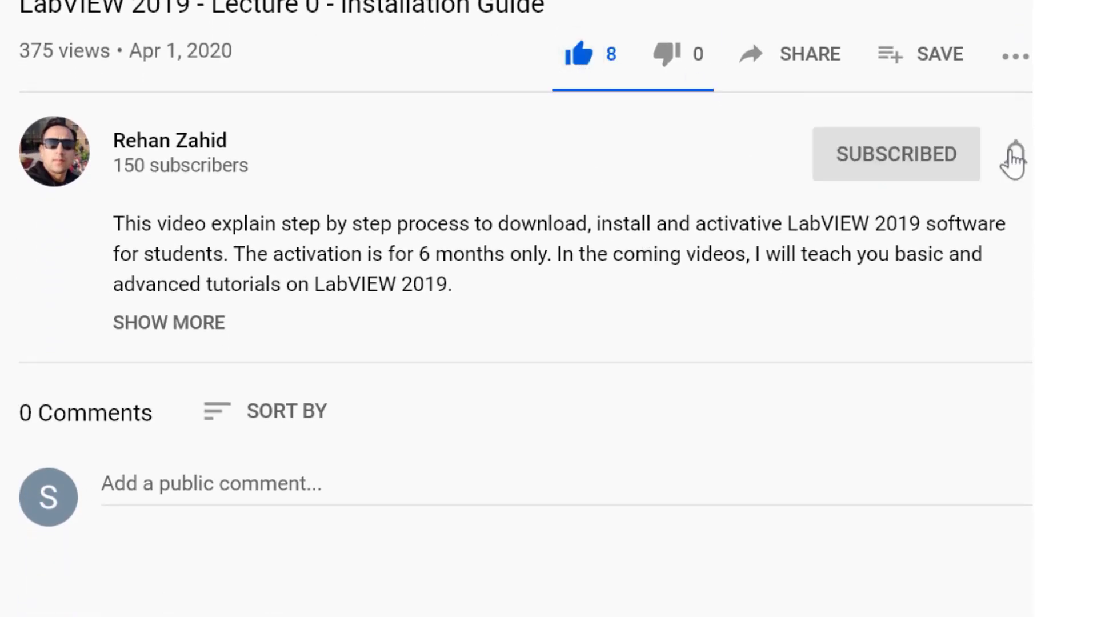
{"action": "left_click", "coordinate": [1015, 157]}
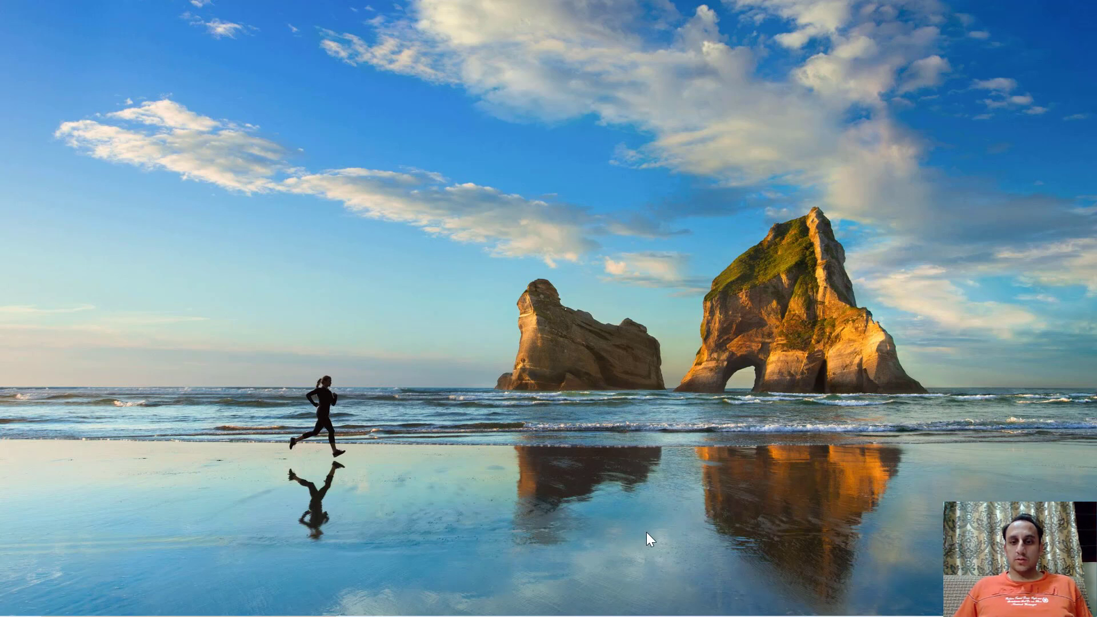
- Open the Advanced Instrumentation and Experimental Methods team and search 'insights' in the Add a tab dialog
{"action": "mouse_move", "coordinate": [672, 612]}
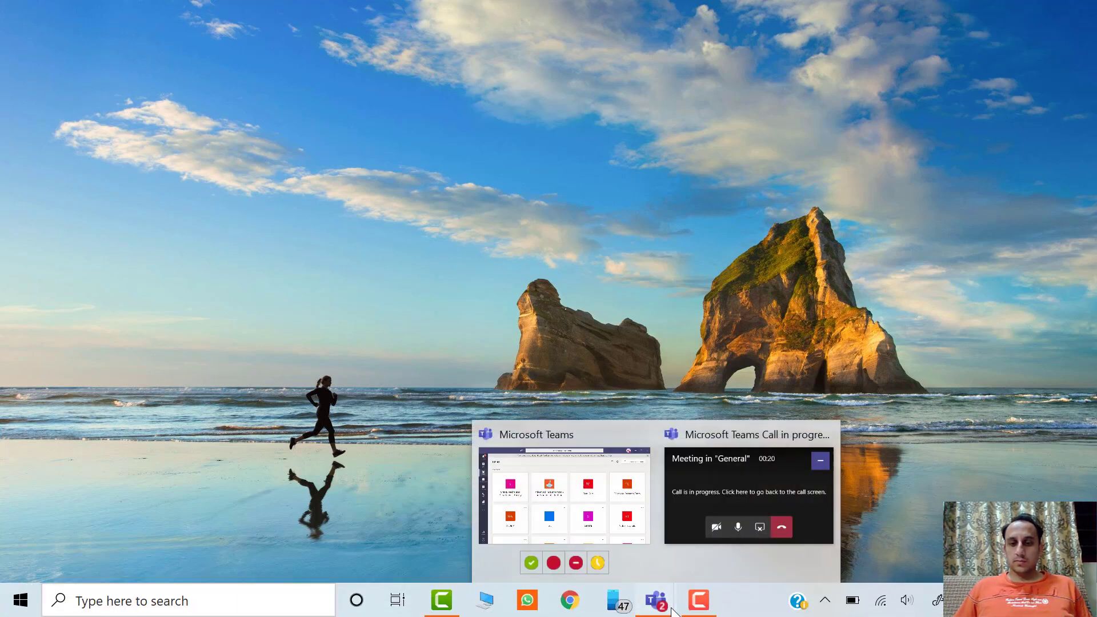
{"action": "left_click", "coordinate": [624, 528]}
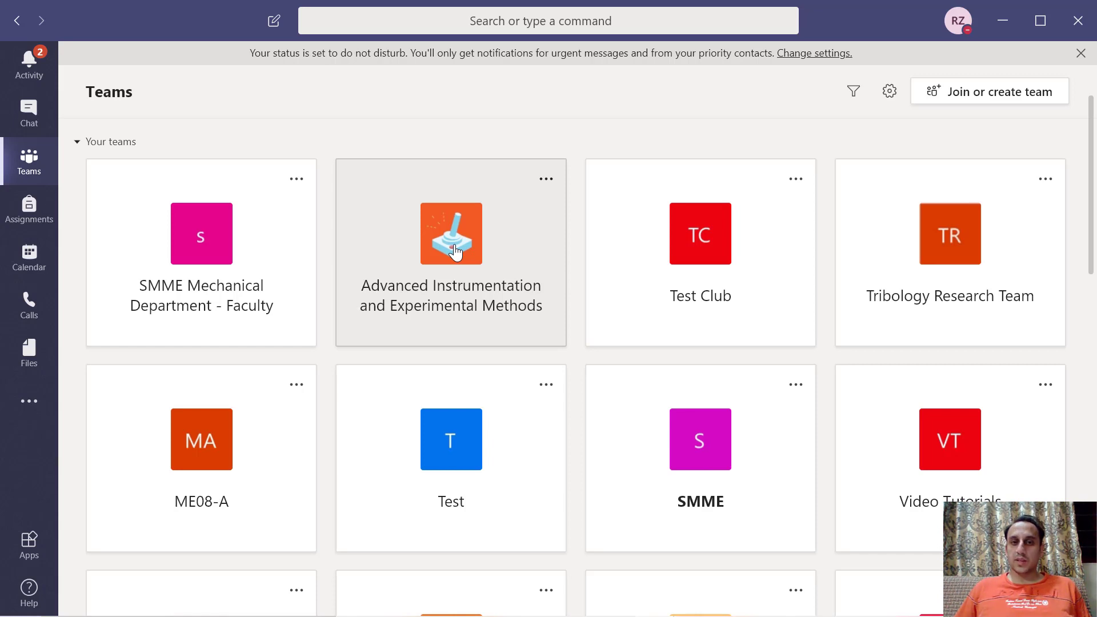
{"action": "left_click", "coordinate": [456, 251]}
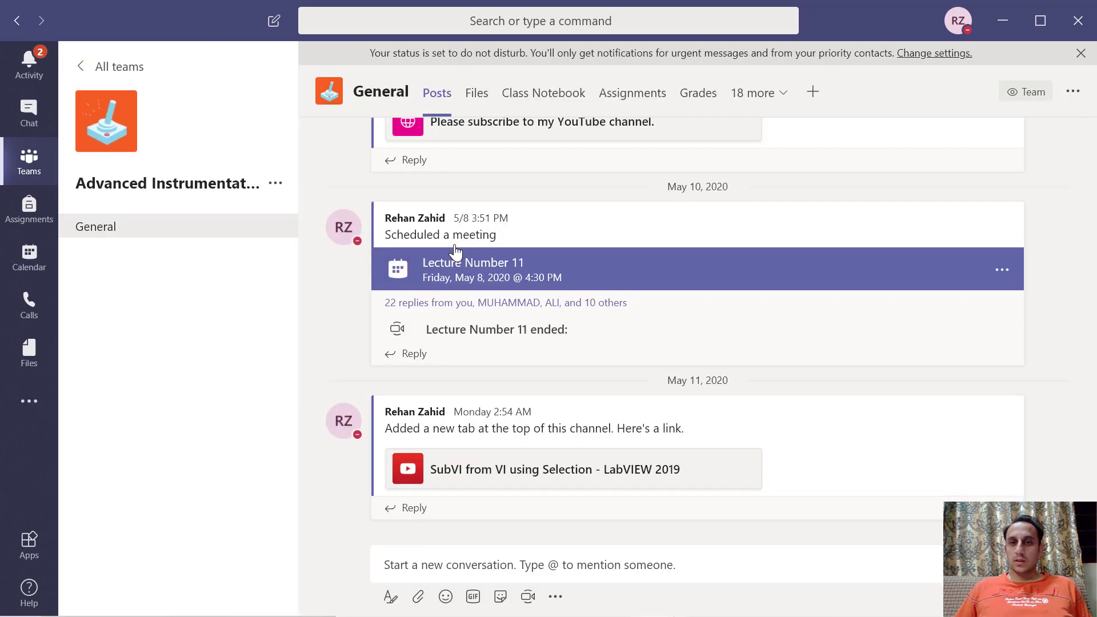
{"action": "left_click", "coordinate": [812, 92]}
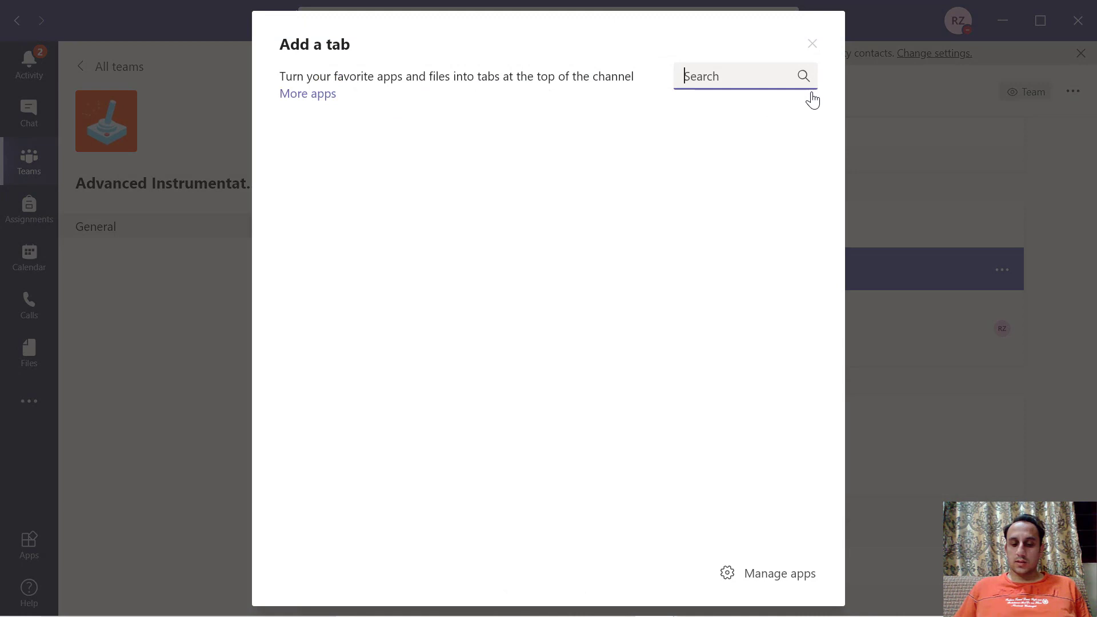
{"action": "type", "text": "ins"}
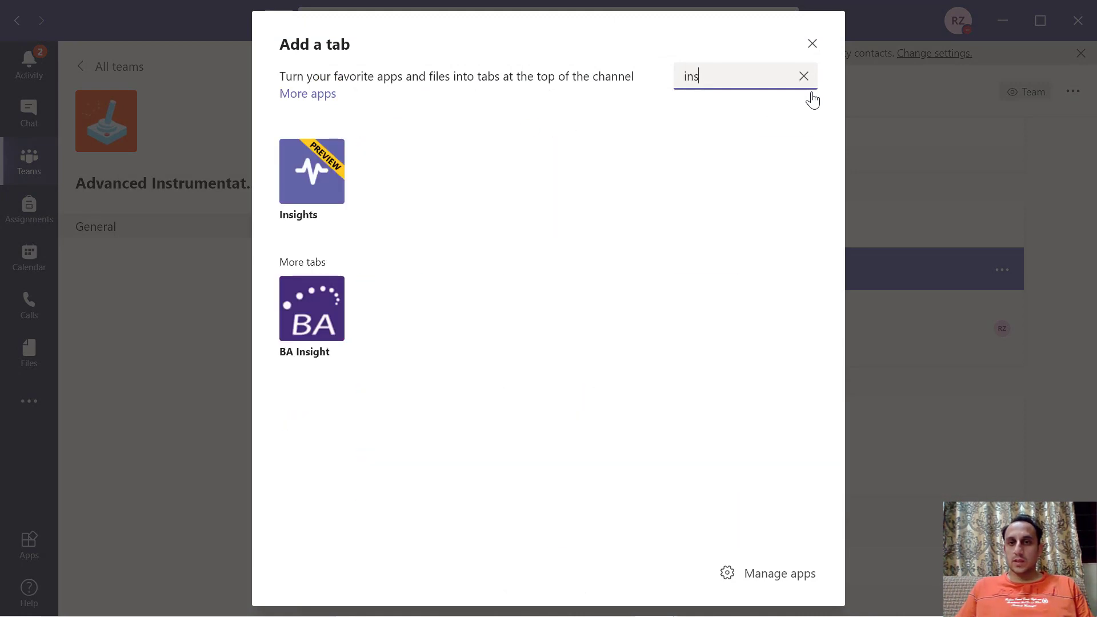
{"action": "type", "text": "ights"}
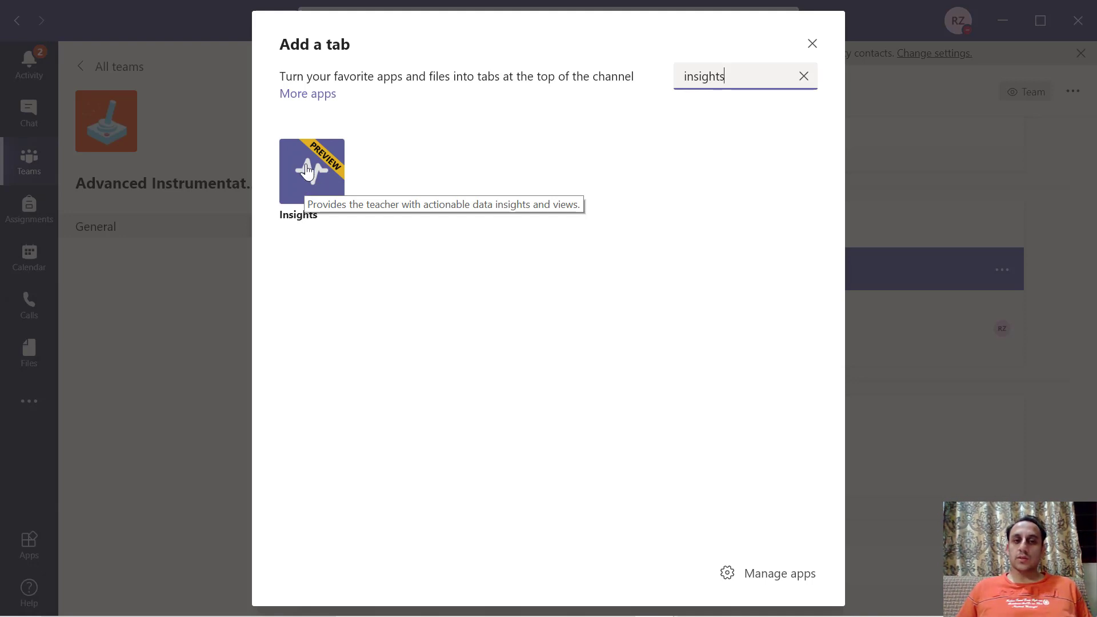
- Choose the Insights app, turn off posting to the channel about the tab, and save it
{"action": "left_click", "coordinate": [307, 170]}
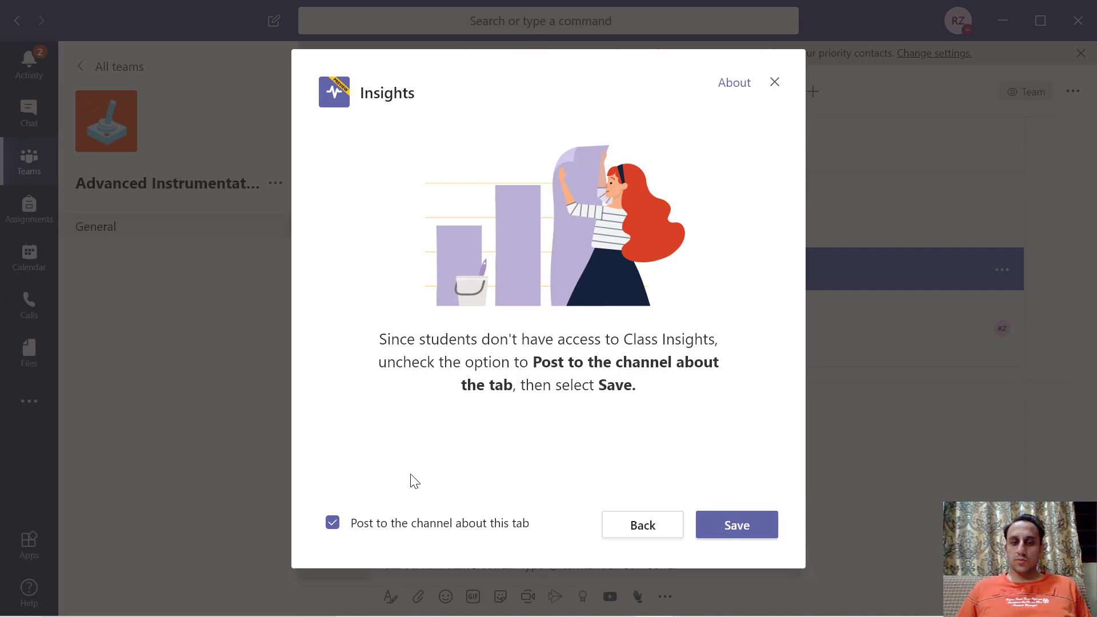
{"action": "left_click", "coordinate": [333, 530]}
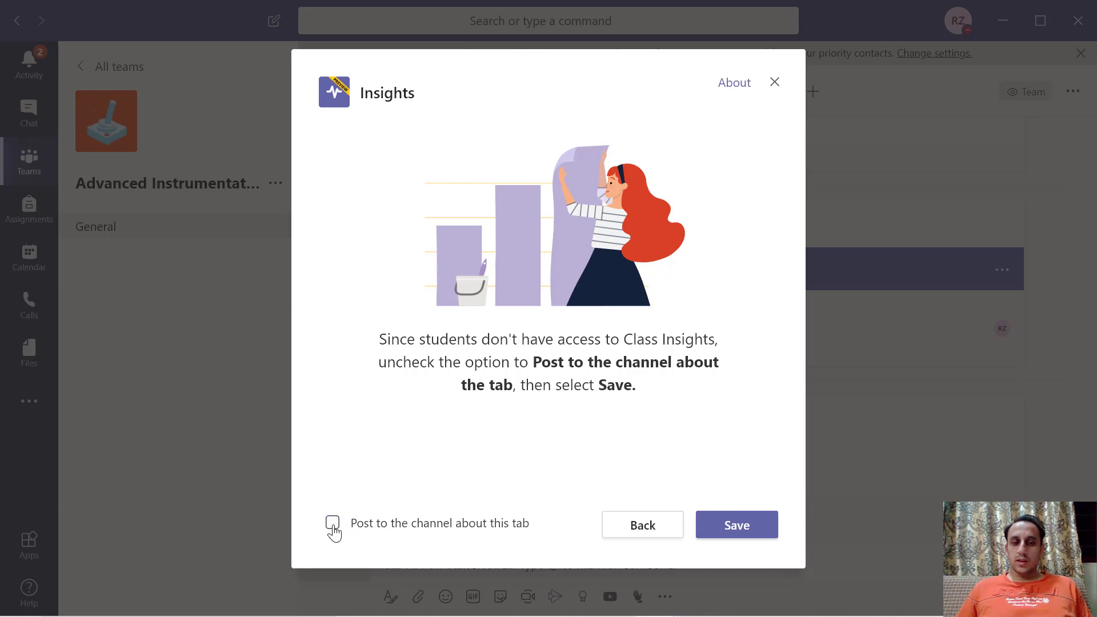
{"action": "left_click", "coordinate": [739, 530]}
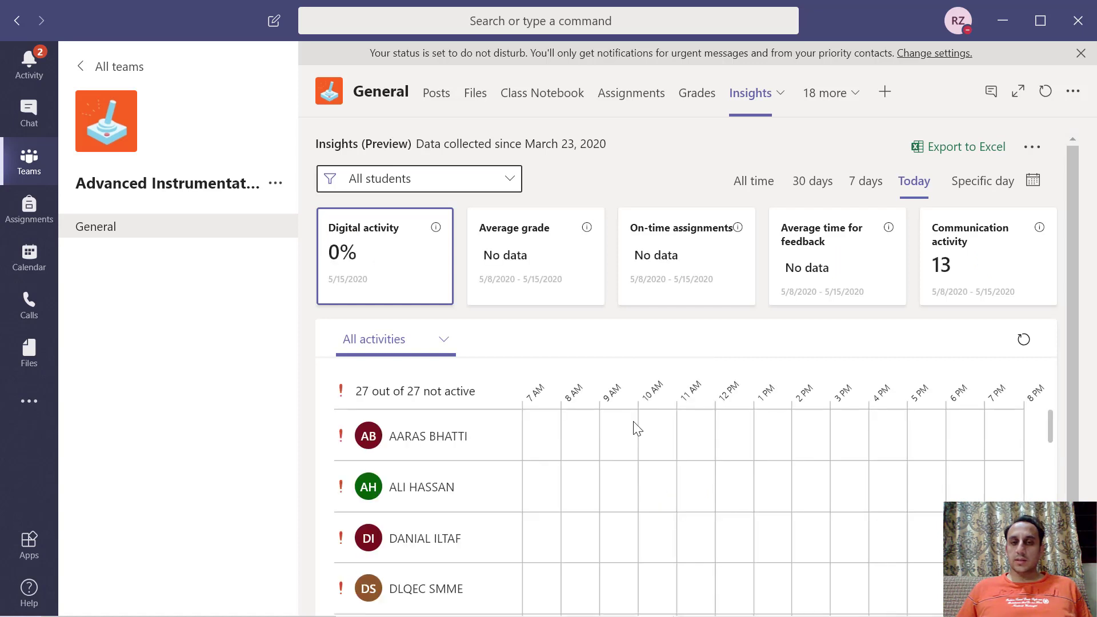
- Return to the teams grid and open the Mechanics of Machines team
{"action": "left_click", "coordinate": [21, 170]}
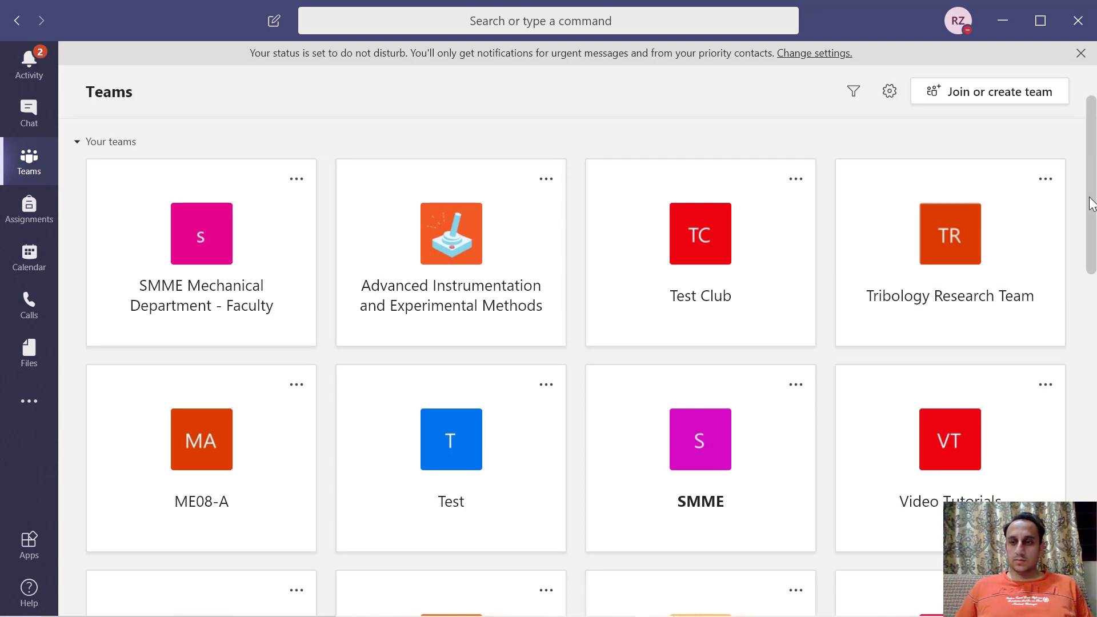
{"action": "left_click_drag", "start_coordinate": [1093, 198], "coordinate": [1093, 281]}
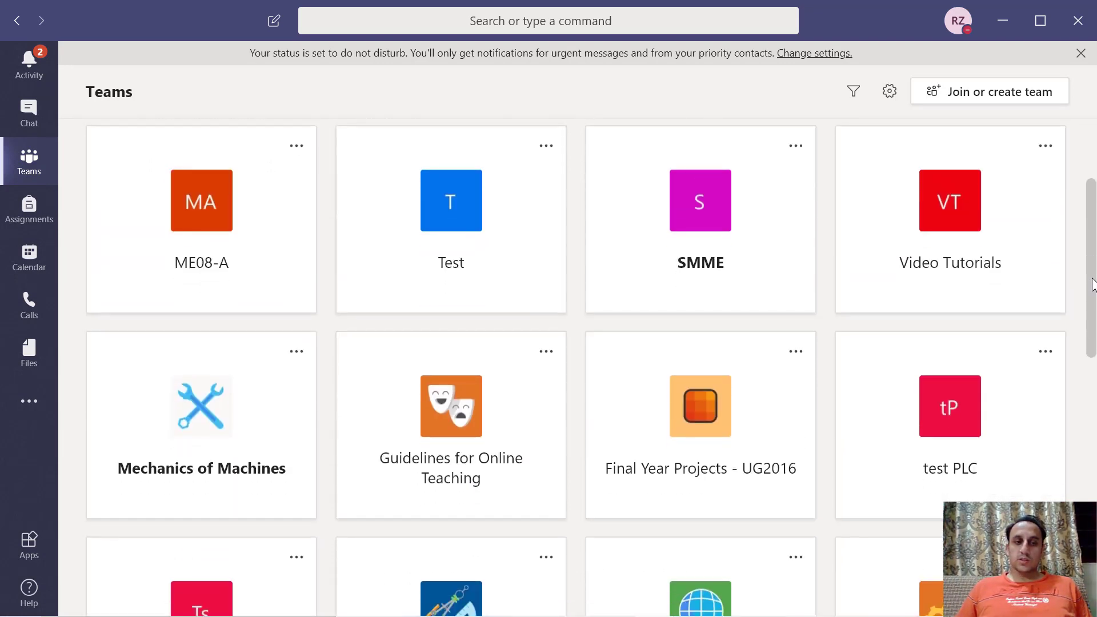
{"action": "left_click", "coordinate": [201, 413]}
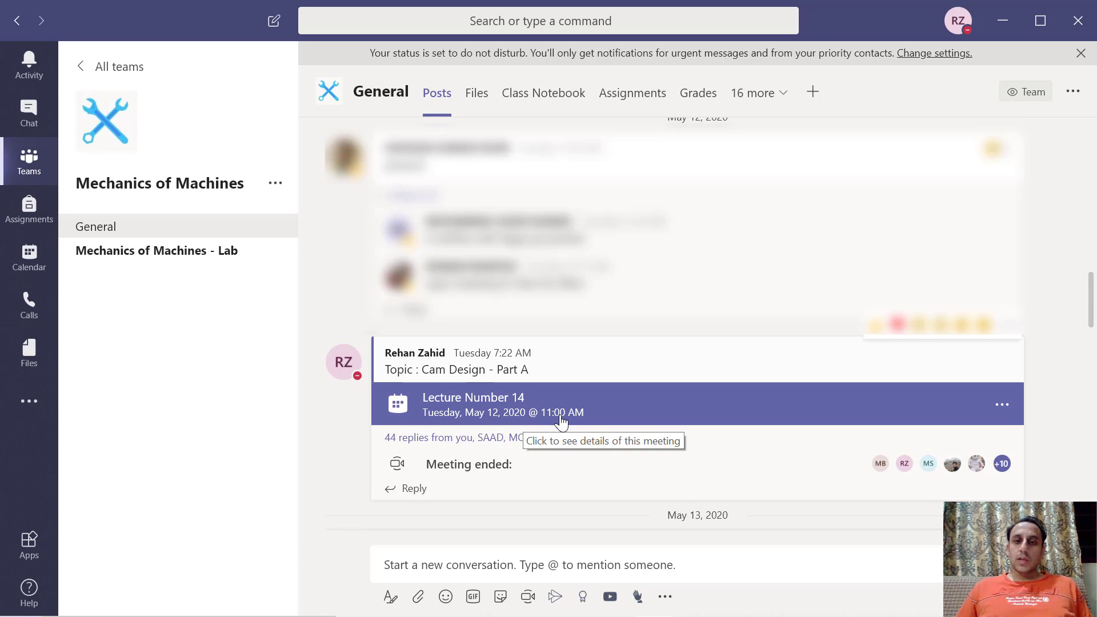
- Open the Insights tab from the '16 more' tab list and open the Specific day date picker
{"action": "left_click", "coordinate": [786, 102]}
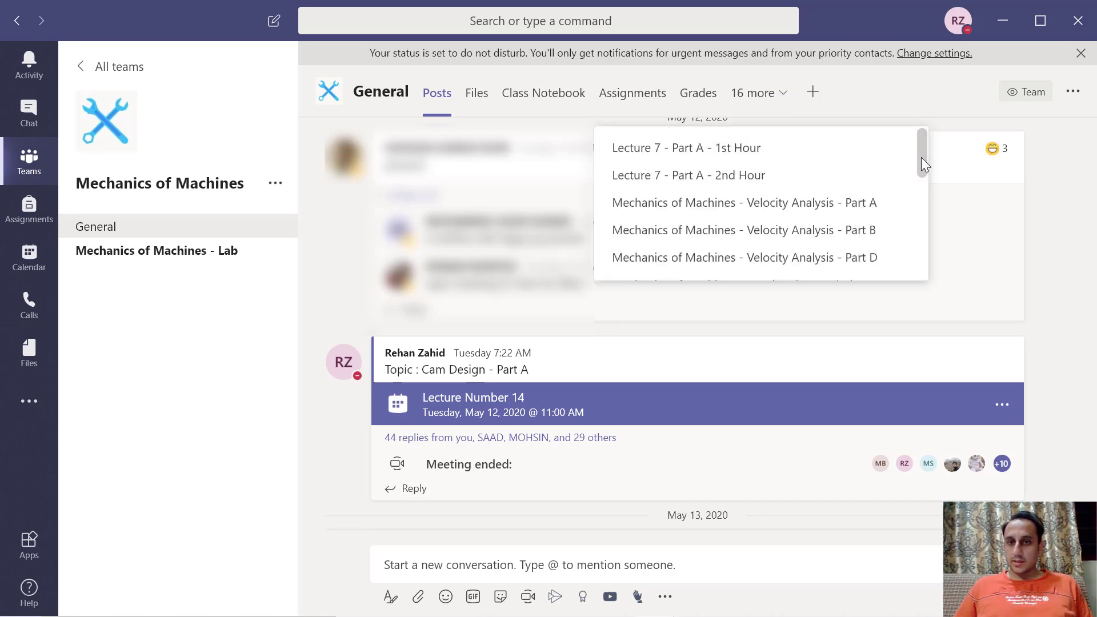
{"action": "left_click_drag", "start_coordinate": [922, 158], "coordinate": [920, 228]}
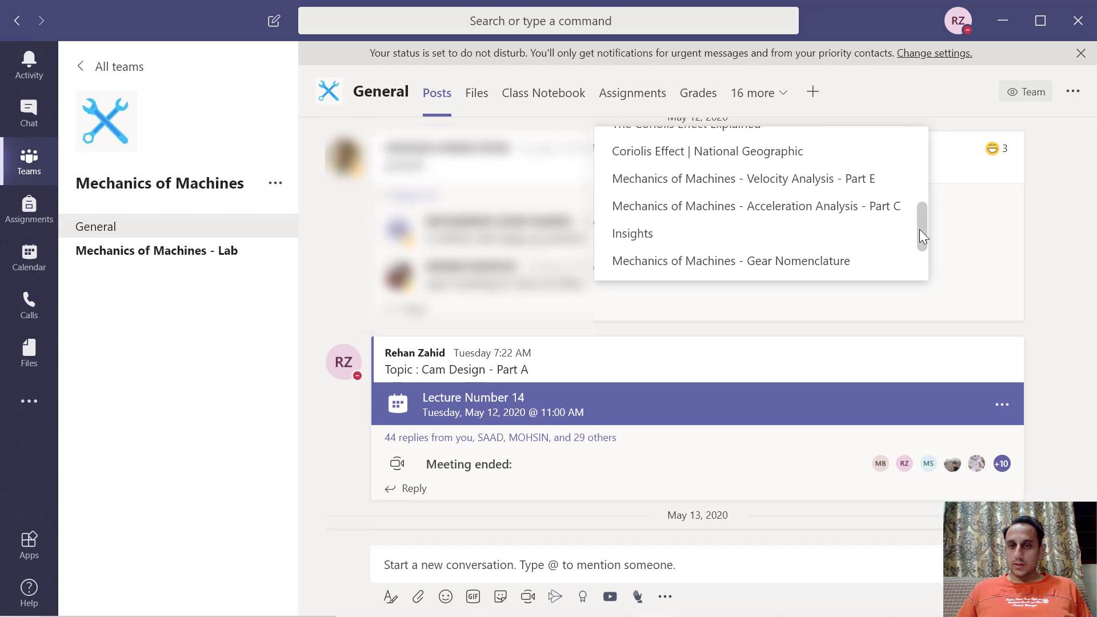
{"action": "left_click", "coordinate": [712, 235]}
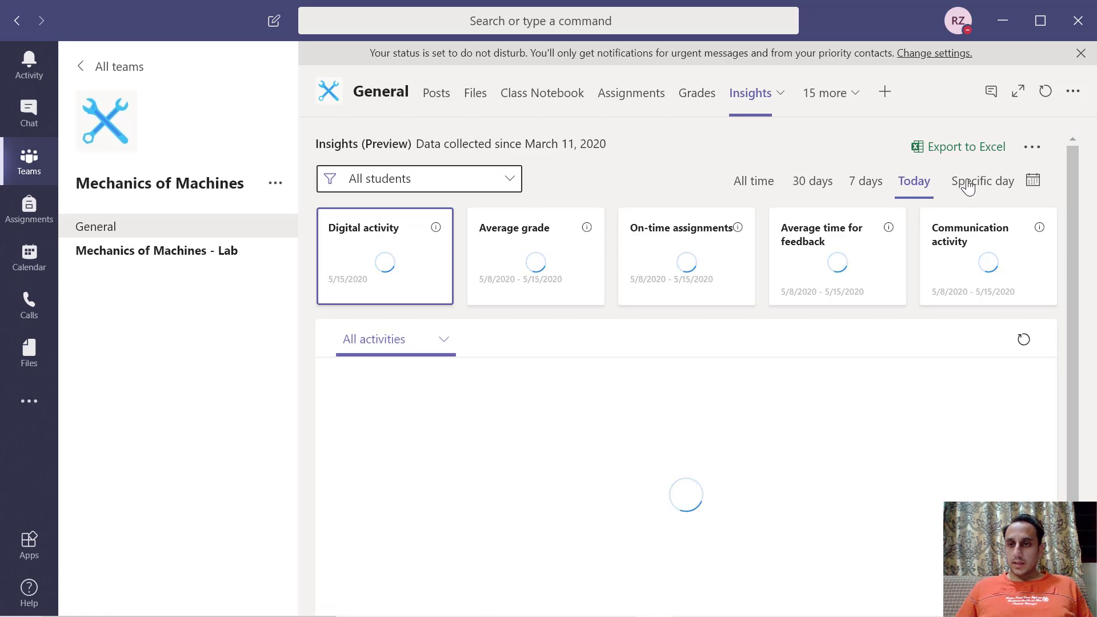
{"action": "left_click", "coordinate": [998, 186]}
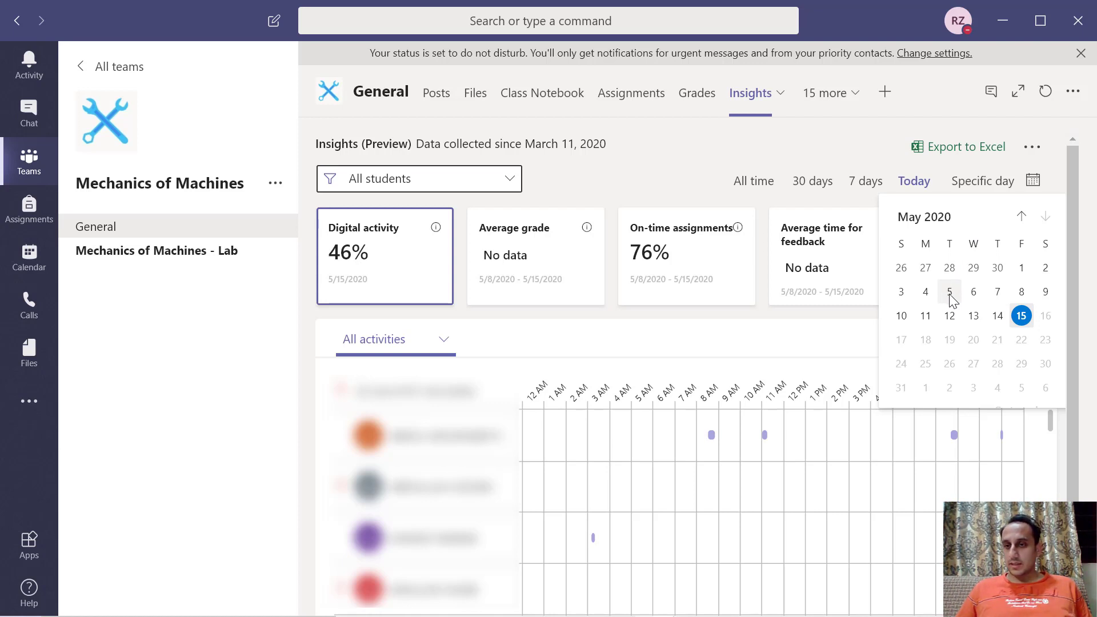
- Pick May 5, 2020 in the calendar and filter the activity chart to Meetings
{"action": "left_click", "coordinate": [950, 293]}
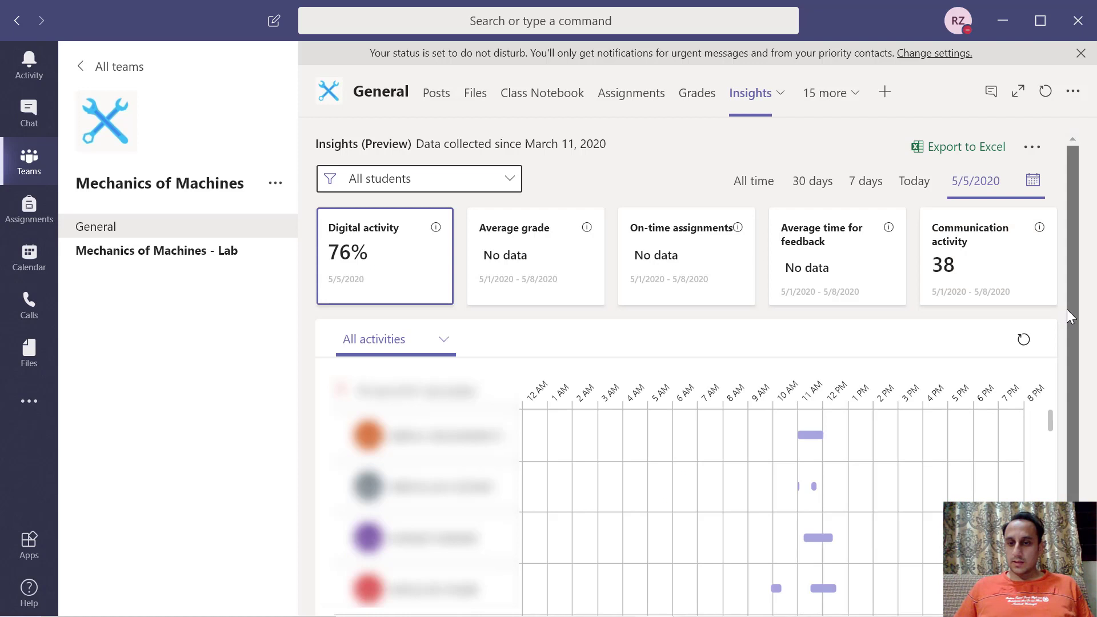
{"action": "left_click_drag", "start_coordinate": [1068, 309], "coordinate": [1067, 350]}
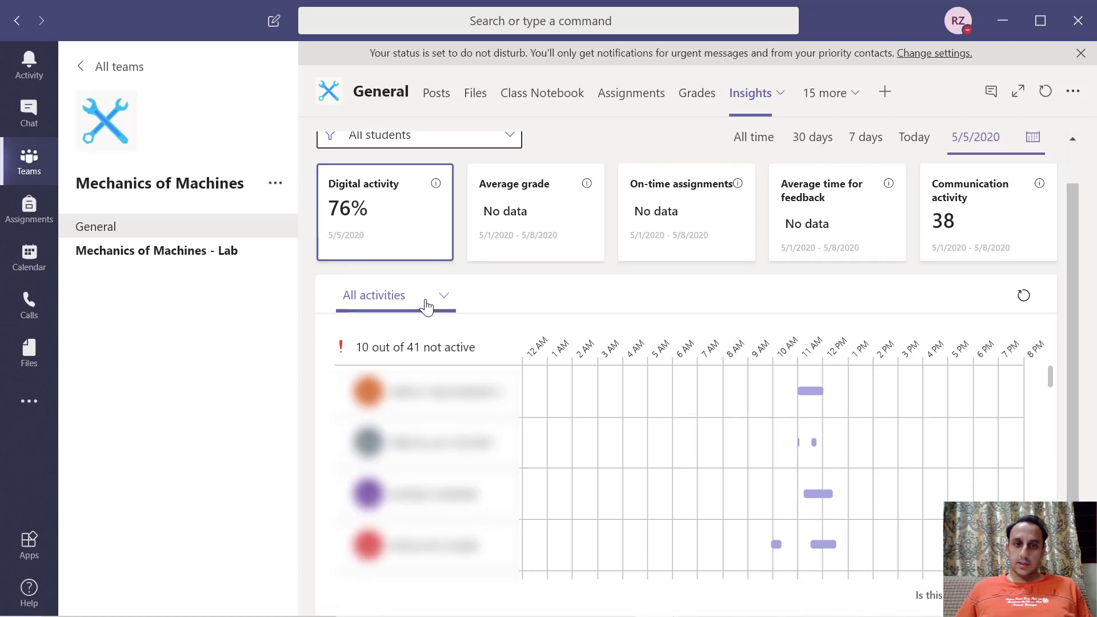
{"action": "left_click", "coordinate": [447, 297]}
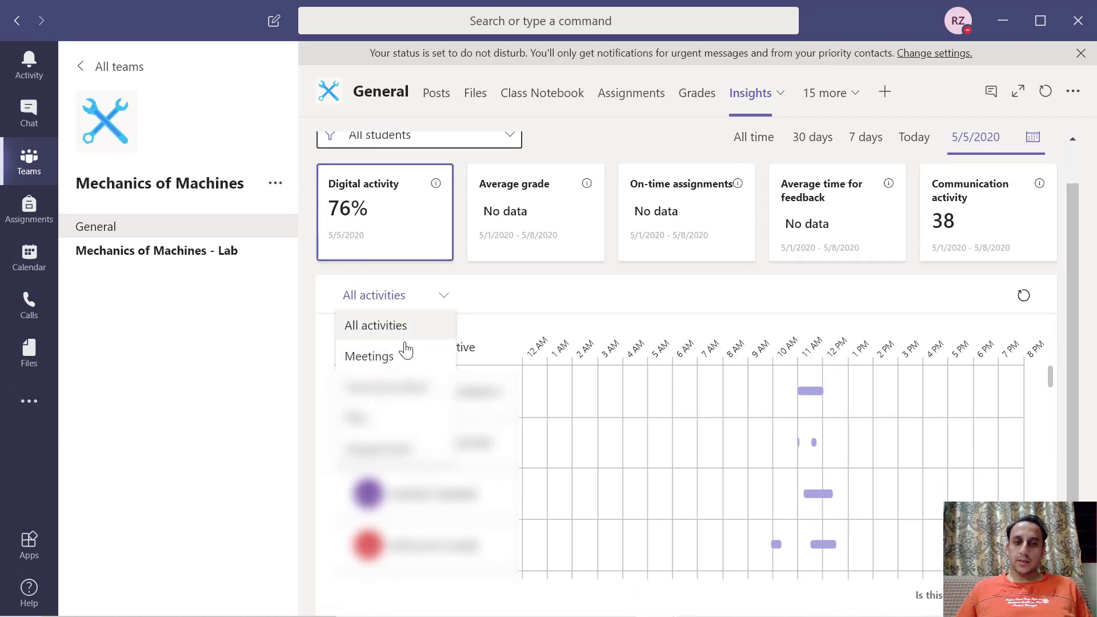
{"action": "left_click", "coordinate": [402, 359]}
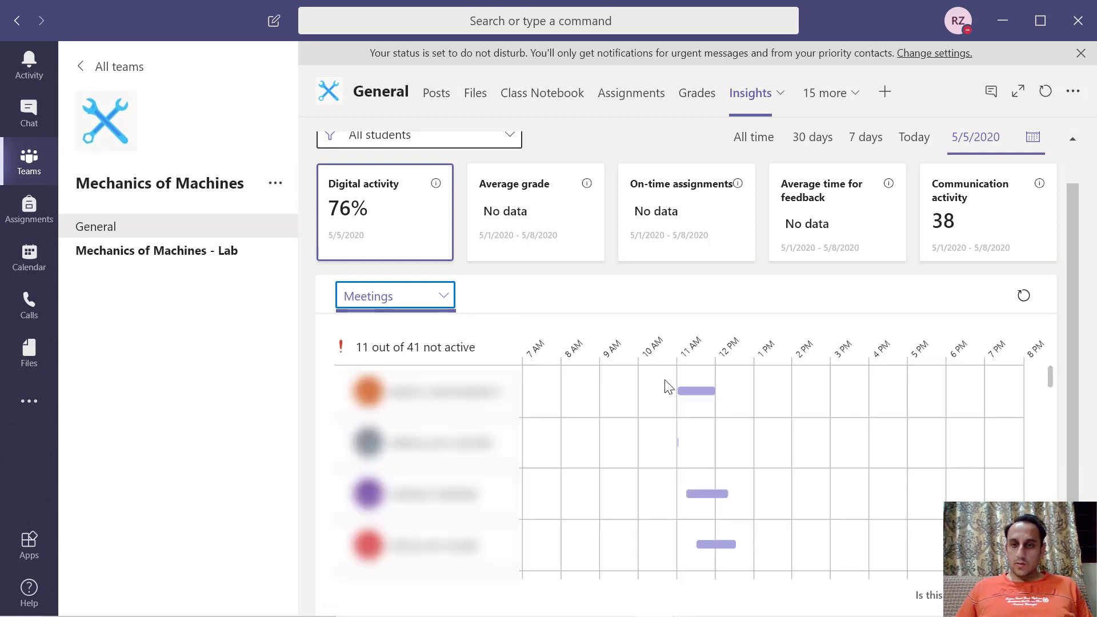
{"action": "mouse_move", "coordinate": [686, 394]}
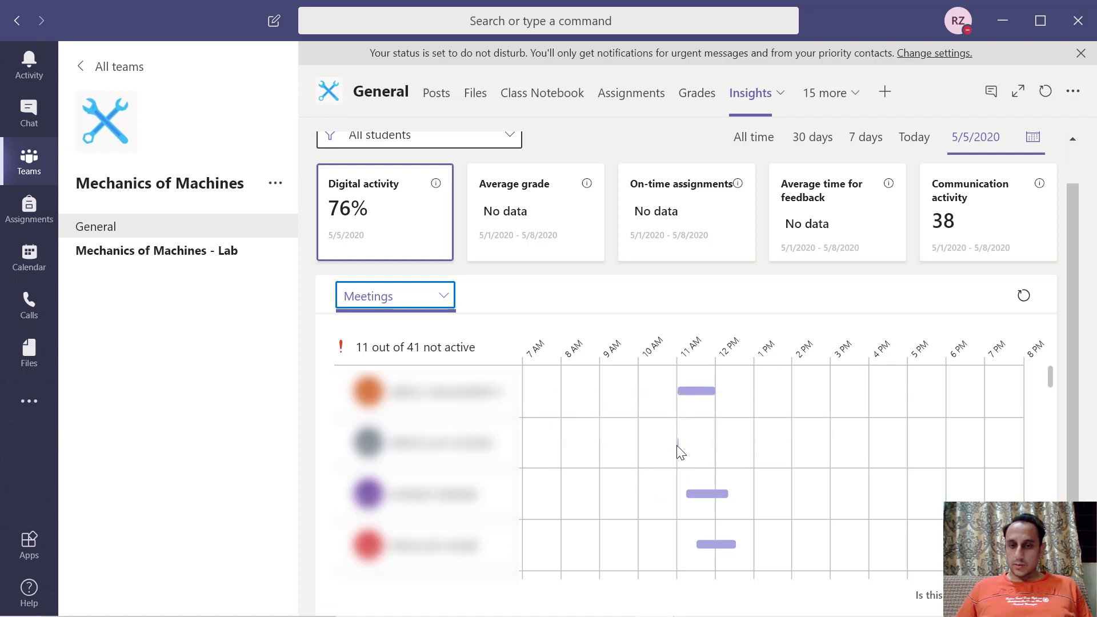
{"action": "mouse_move", "coordinate": [679, 444]}
{"action": "mouse_move", "coordinate": [681, 450]}
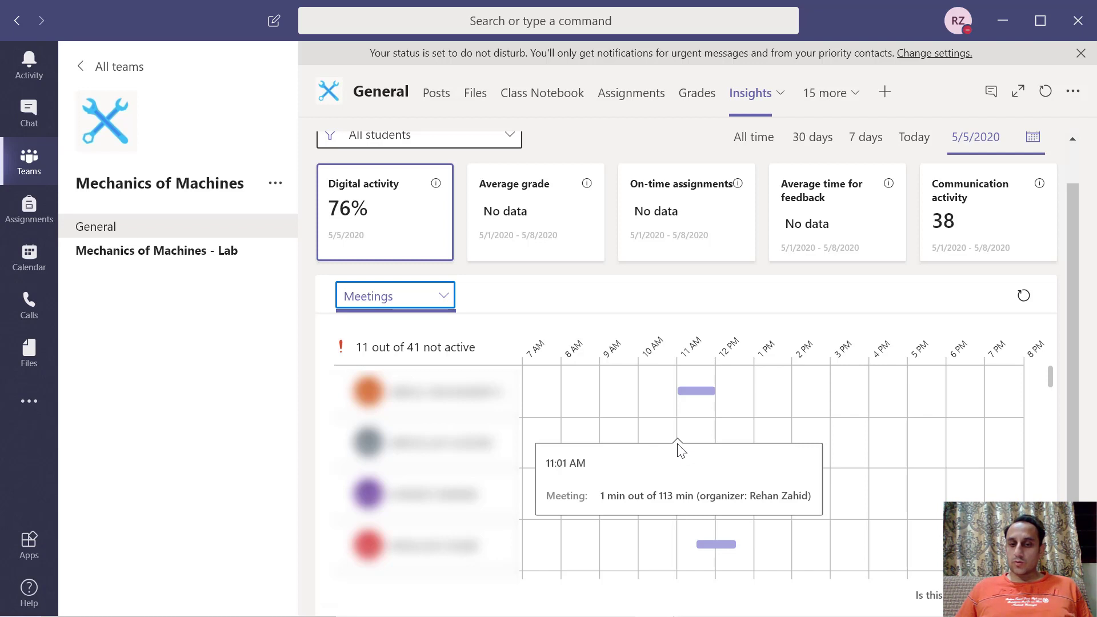
{"action": "scroll", "coordinate": [834, 457], "scroll_direction": "down", "scroll_amount": 2}
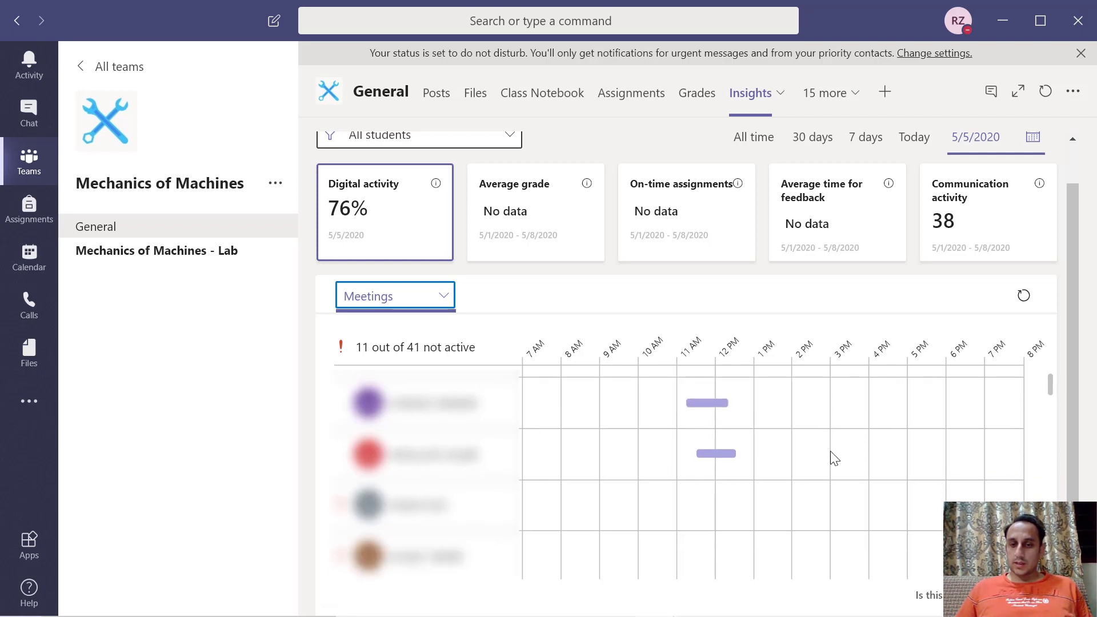
{"action": "scroll", "coordinate": [831, 452], "scroll_direction": "down", "scroll_amount": 2}
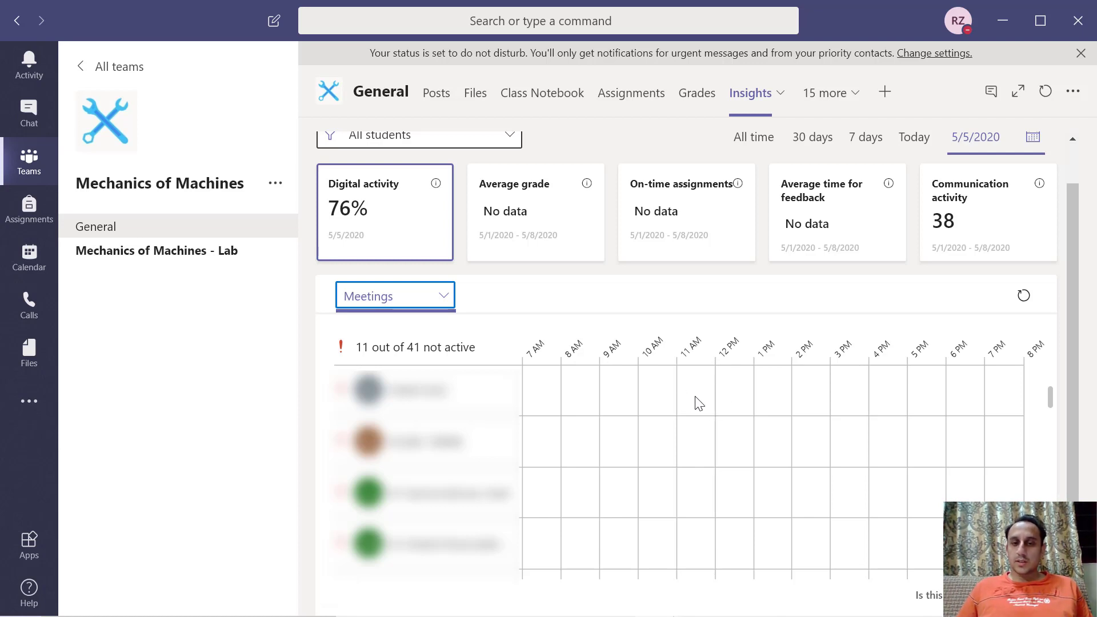
{"action": "scroll", "coordinate": [700, 399], "scroll_direction": "down", "scroll_amount": 1}
{"action": "scroll", "coordinate": [700, 399], "scroll_direction": "down", "scroll_amount": 2}
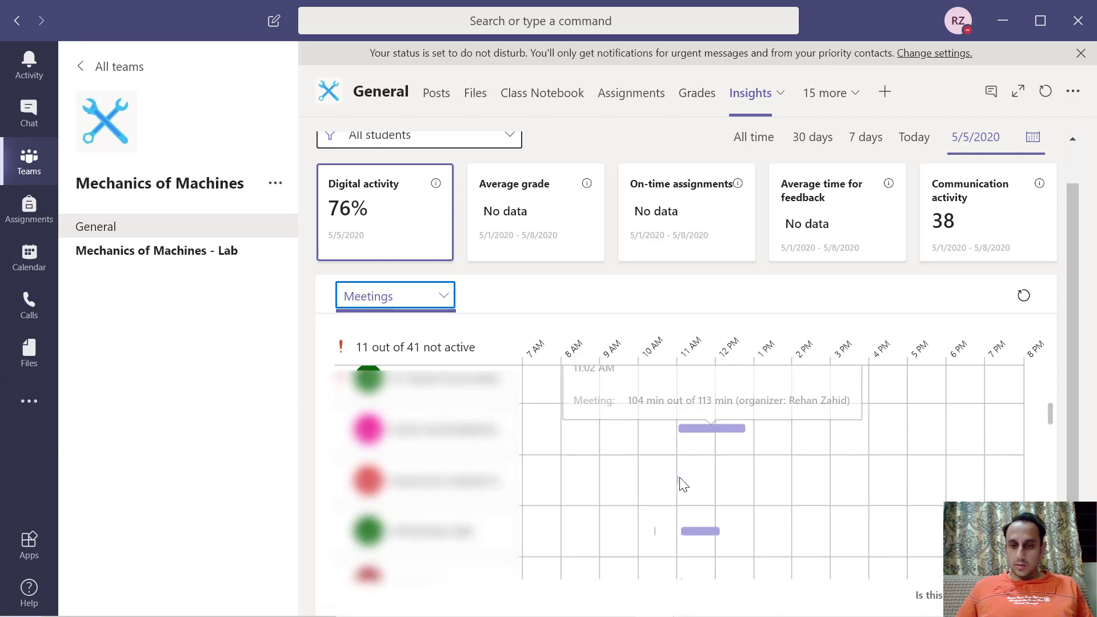
{"action": "mouse_move", "coordinate": [678, 481]}
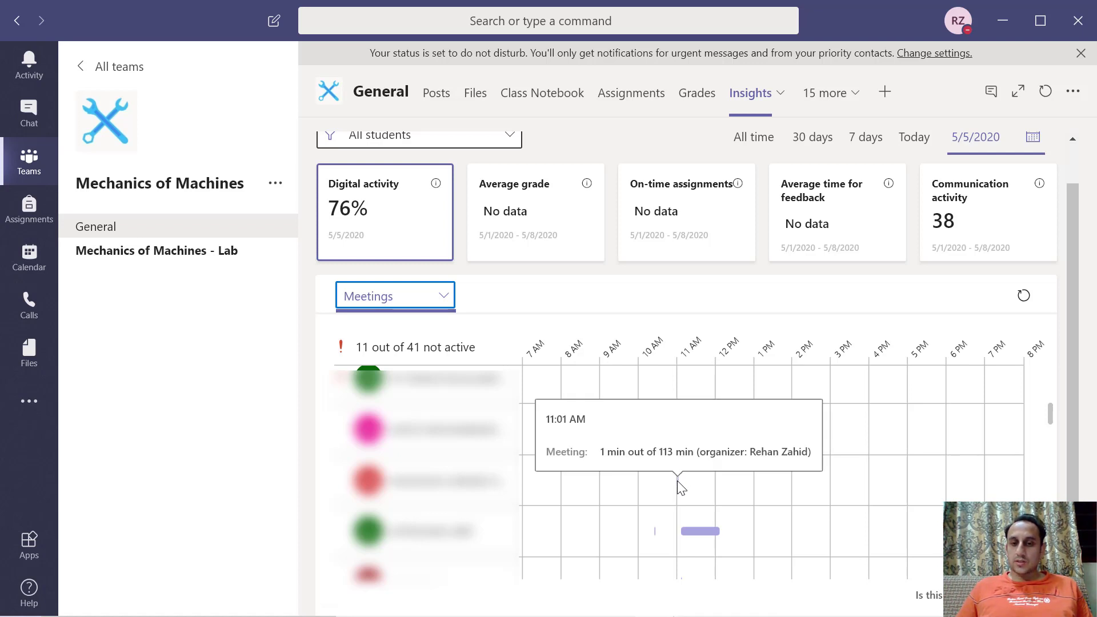
{"action": "mouse_move", "coordinate": [714, 413]}
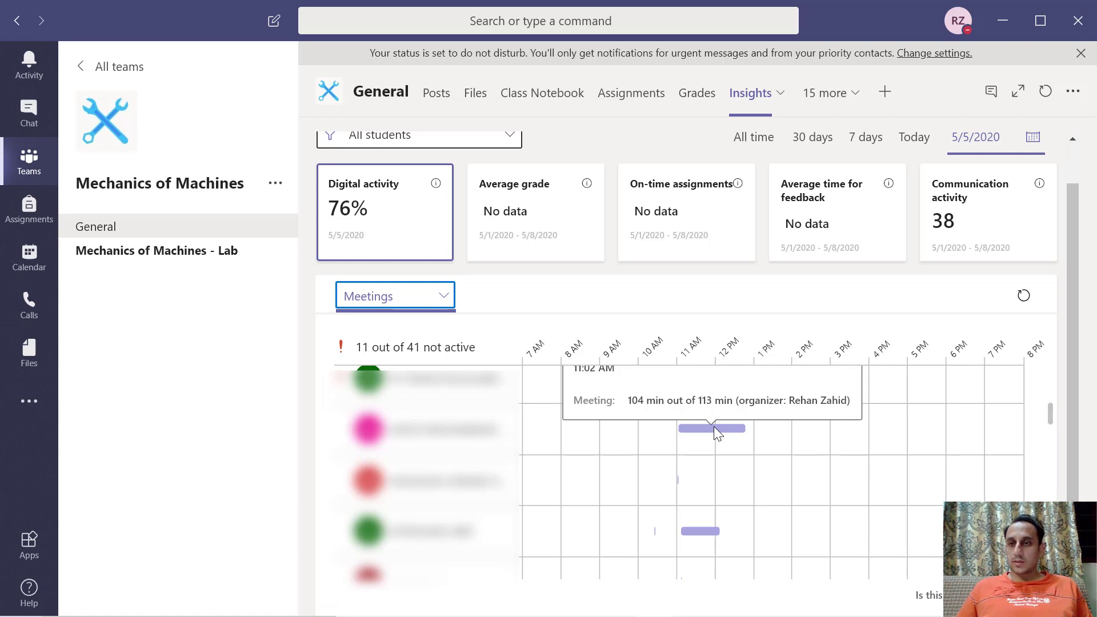
{"action": "scroll", "coordinate": [915, 245], "scroll_direction": "up", "scroll_amount": 1}
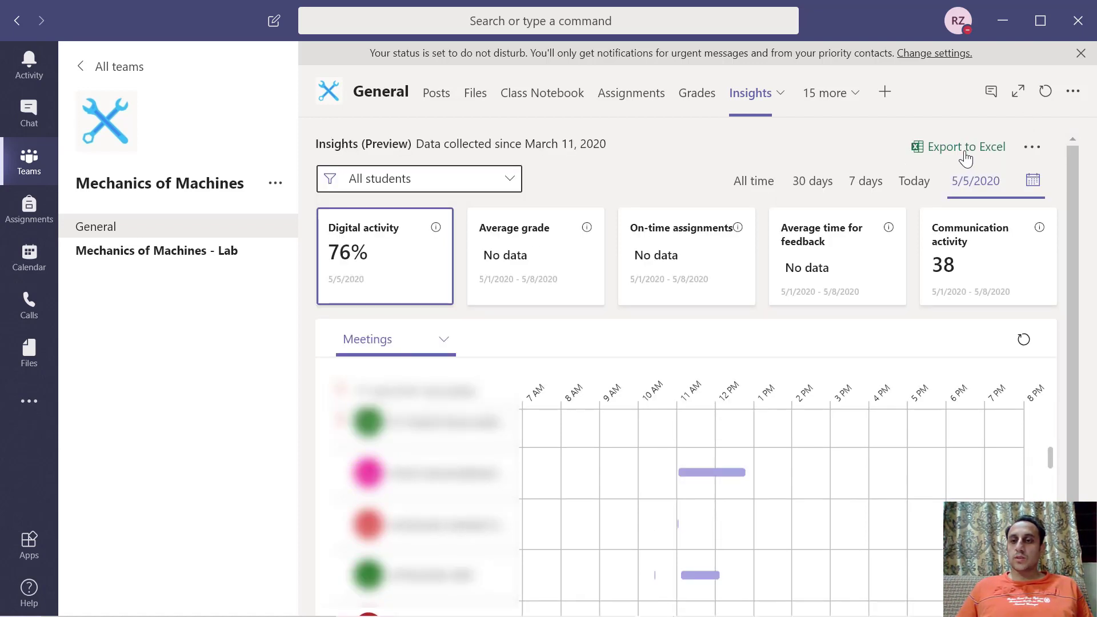
- Start the Export to Excel of the 5/5/2020 meeting attendance insights
{"action": "left_click", "coordinate": [965, 152]}
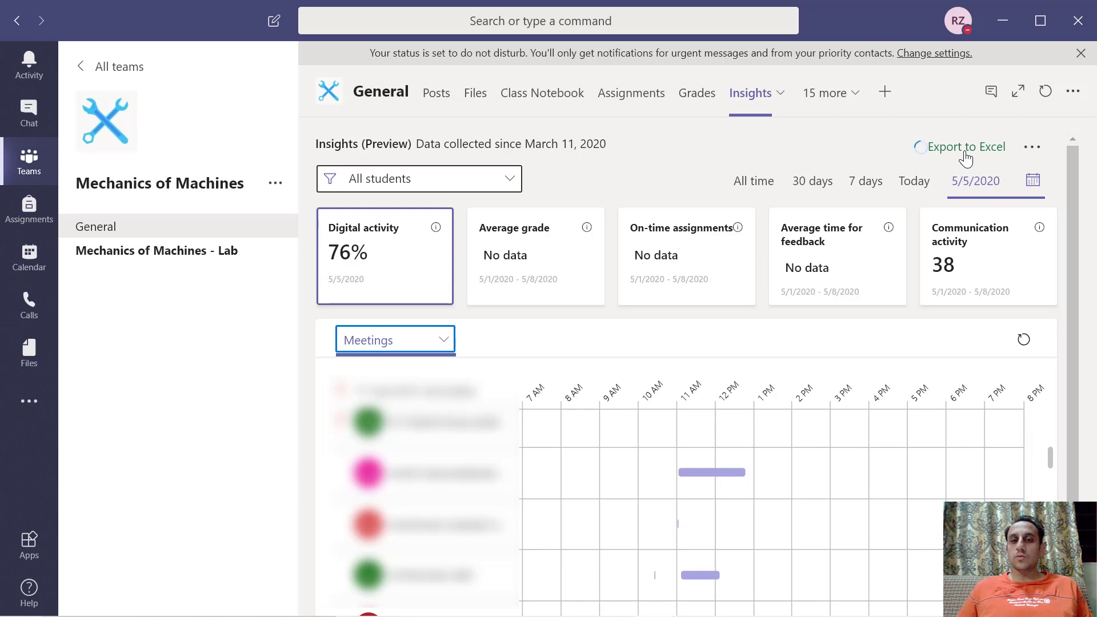